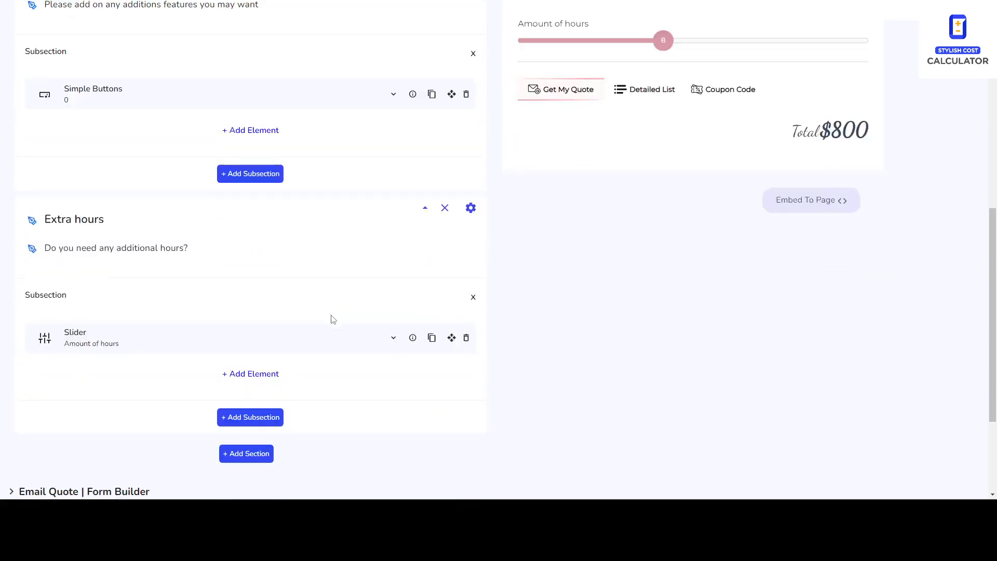
Step: Set the upper limit of the Amount of hours slider's second bulk-discount range to 15 and save the calculator
scroll(332, 319, "down", 1)
left_click(175, 289)
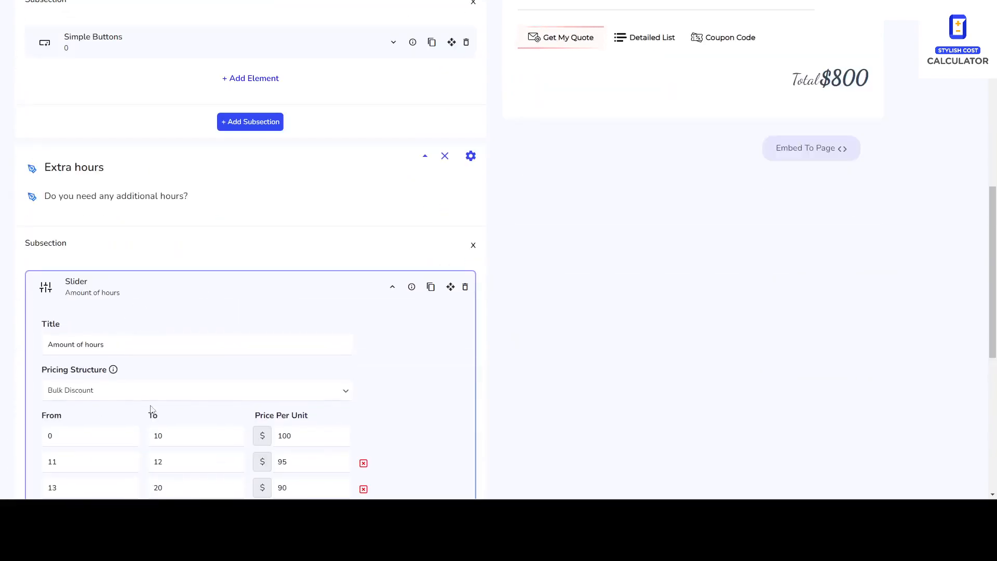
scroll(187, 333, "down", 2)
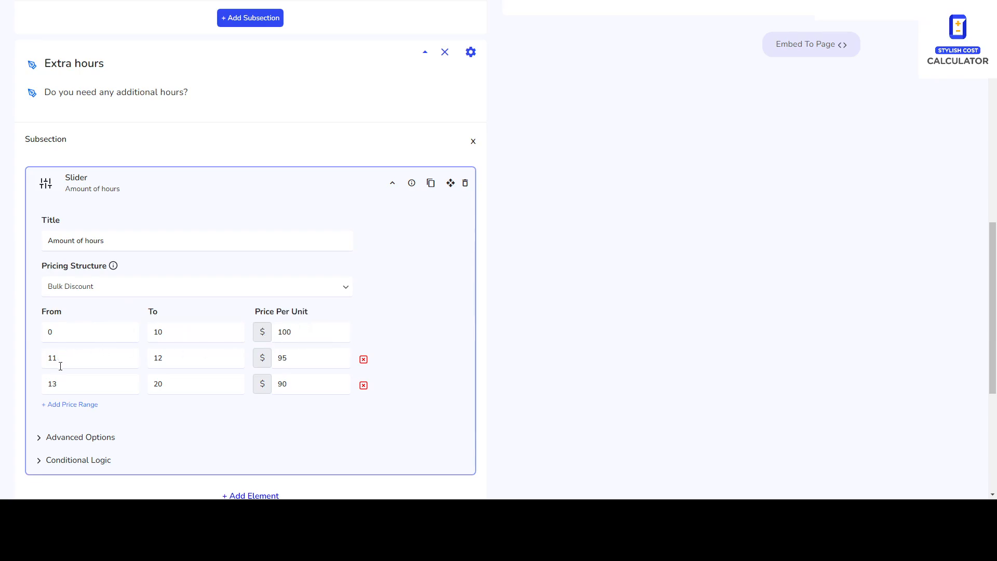
left_click(235, 356)
left_click(235, 356)
left_click(235, 356)
left_click_drag(132, 385, 30, 387)
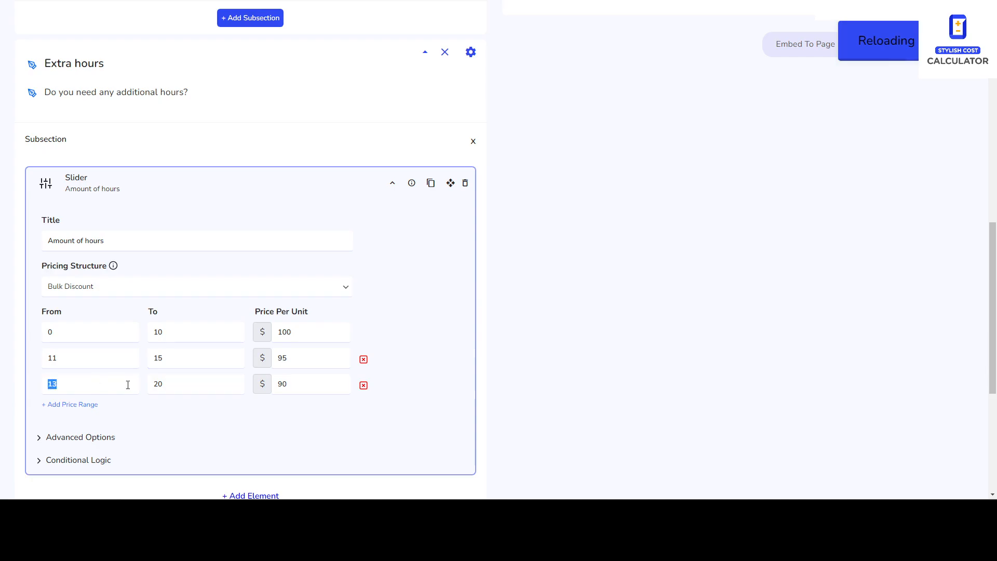
left_click(222, 386)
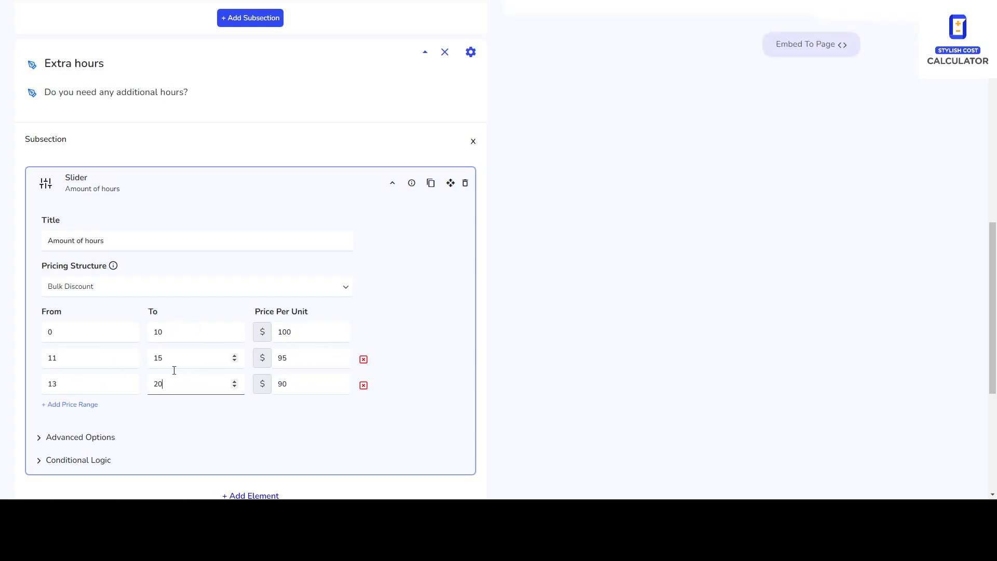
scroll(547, 263, "up", 13)
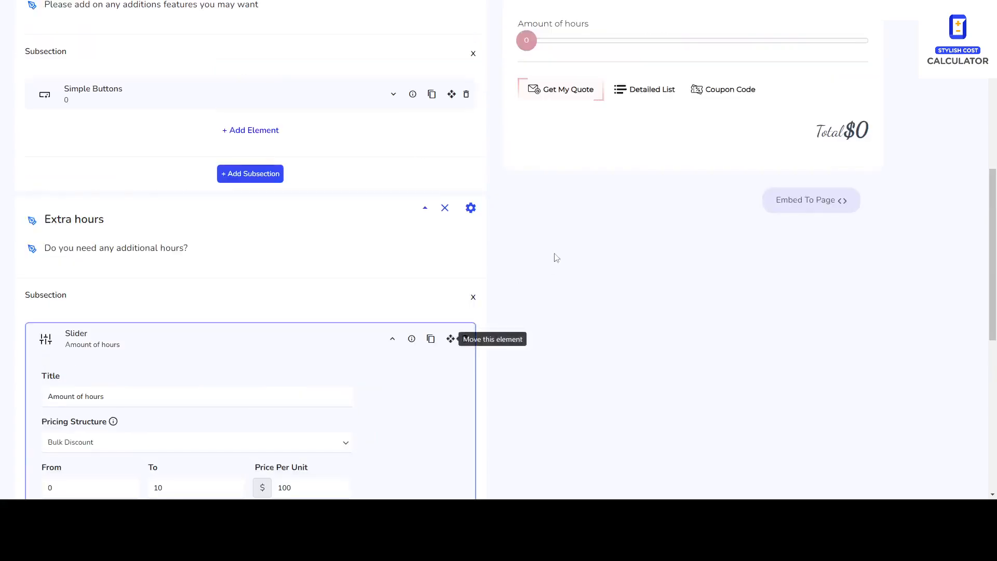
left_click(468, 49)
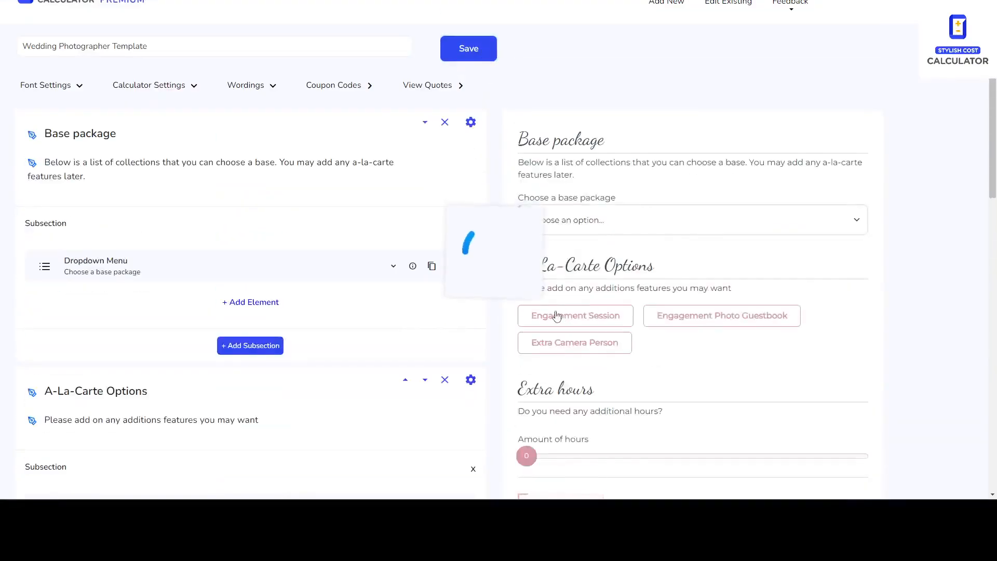
Step: Set Amount of hours to 15 in the preview and check the pricing in the detailed list
scroll(540, 286, "down", 4)
left_click_drag(528, 250, 779, 255)
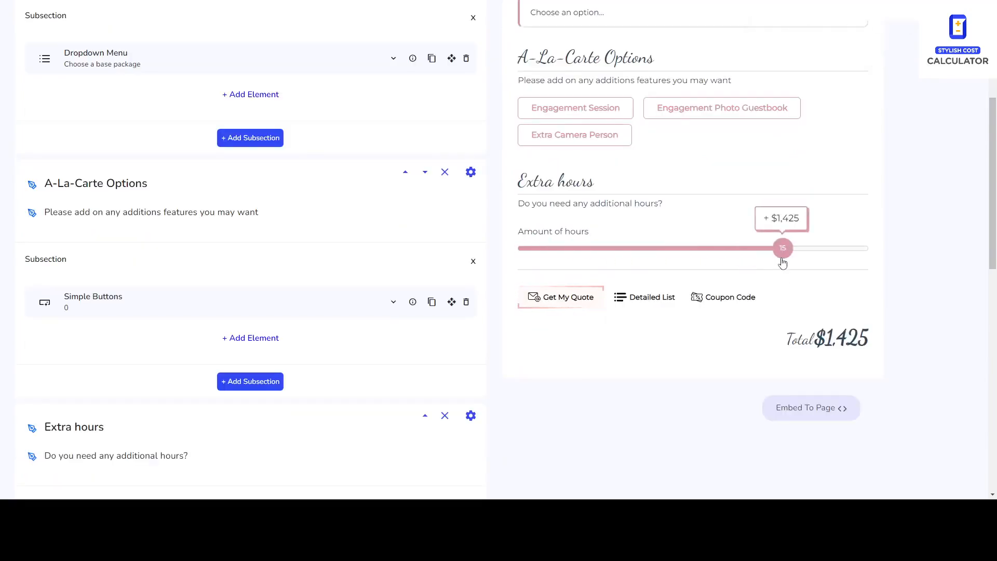
left_click(657, 298)
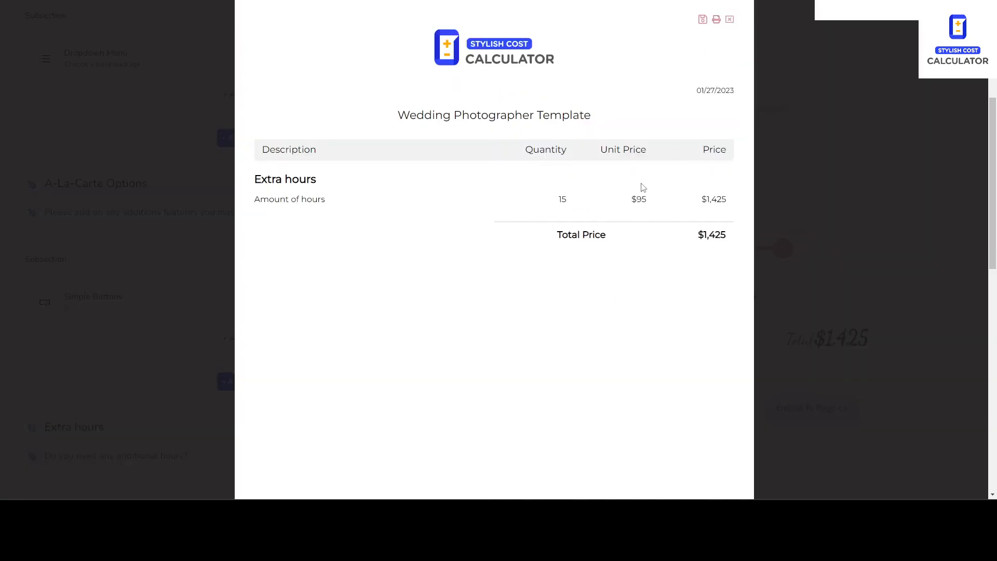
left_click(730, 19)
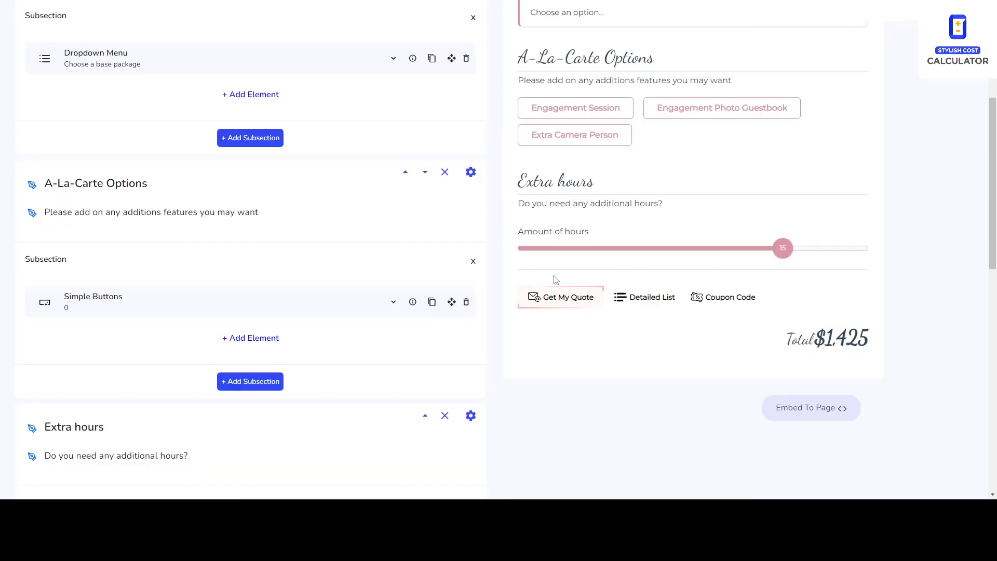
Step: Review the pricing structure help and the advanced options of the Amount of hours slider
scroll(150, 290, "down", 5)
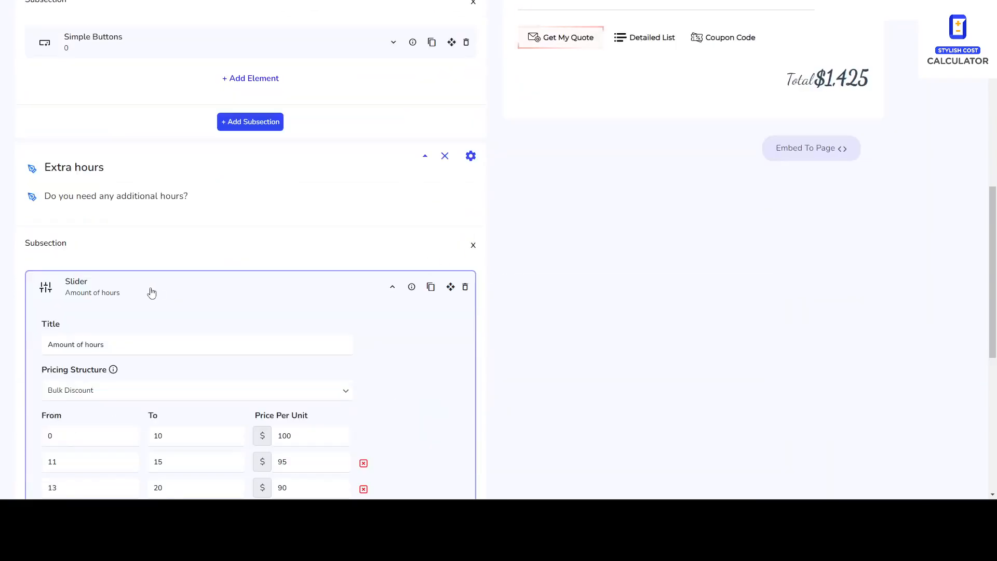
scroll(152, 293, "down", 3)
mouse_move(113, 214)
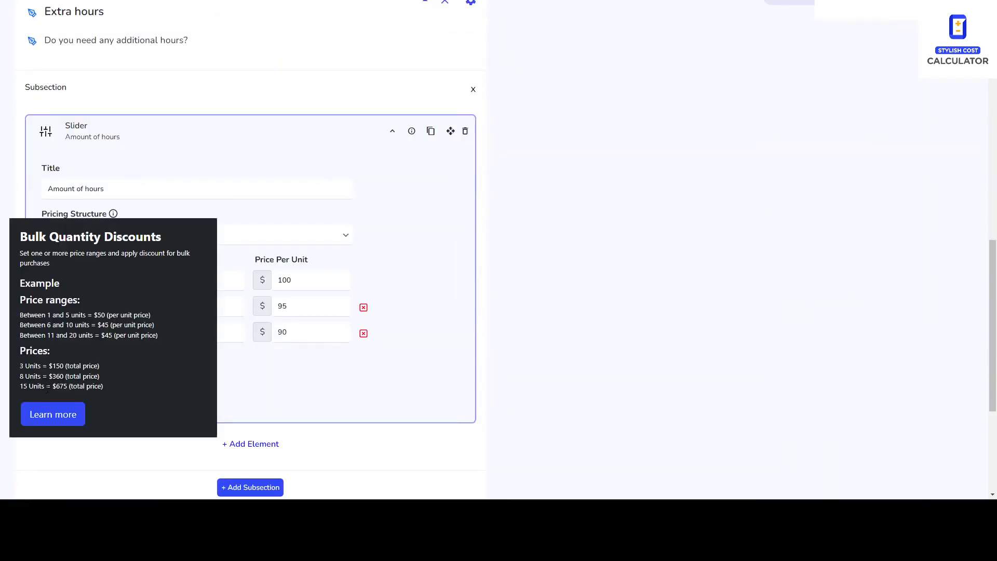
left_click(65, 386)
scroll(73, 384, "down", 2)
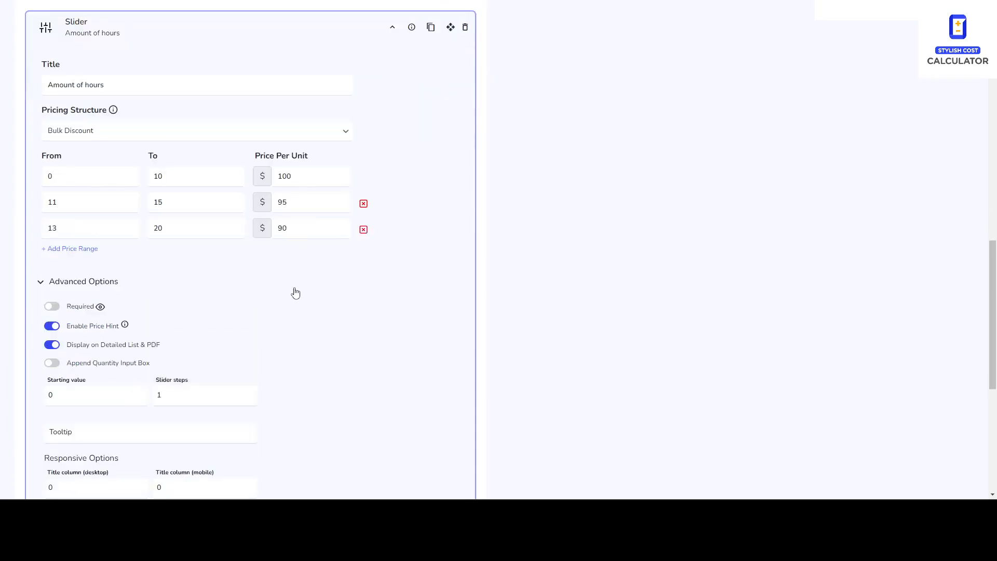
left_click(90, 286)
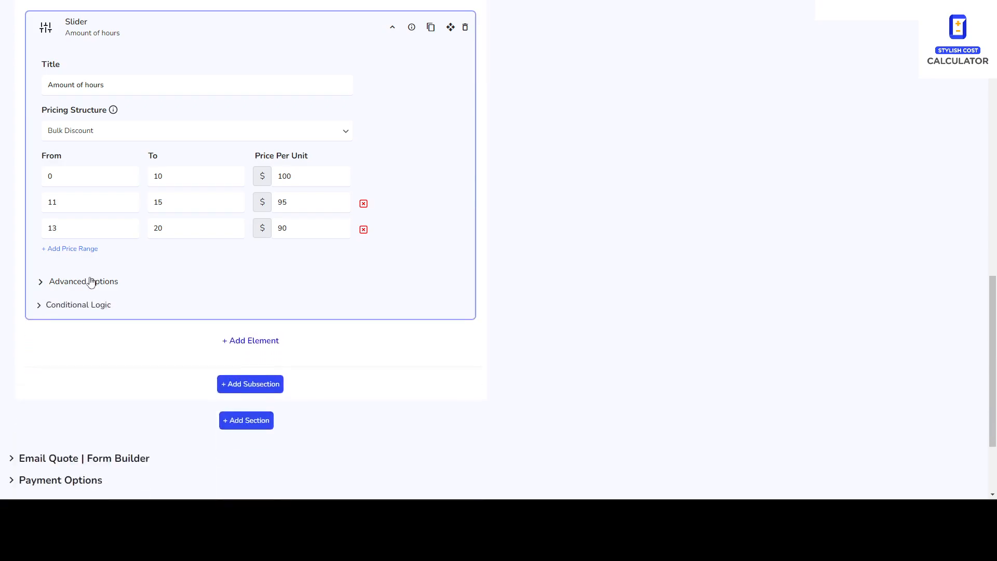
Step: Add a Text/HTML Field below the Amount of hours slider with "You've saved $5 per unit" as title and raw text
left_click(245, 347)
scroll(202, 306, "down", 2)
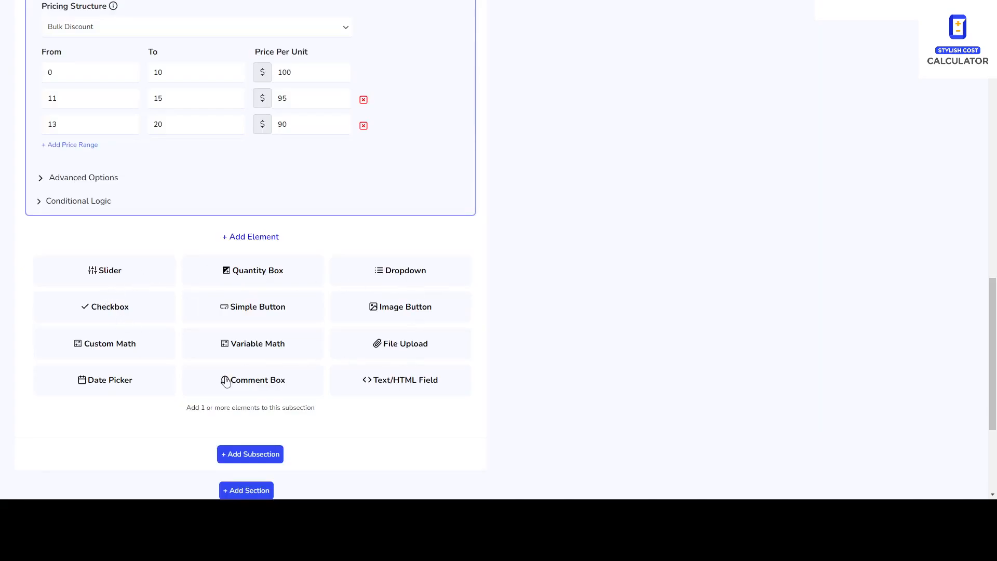
left_click(399, 383)
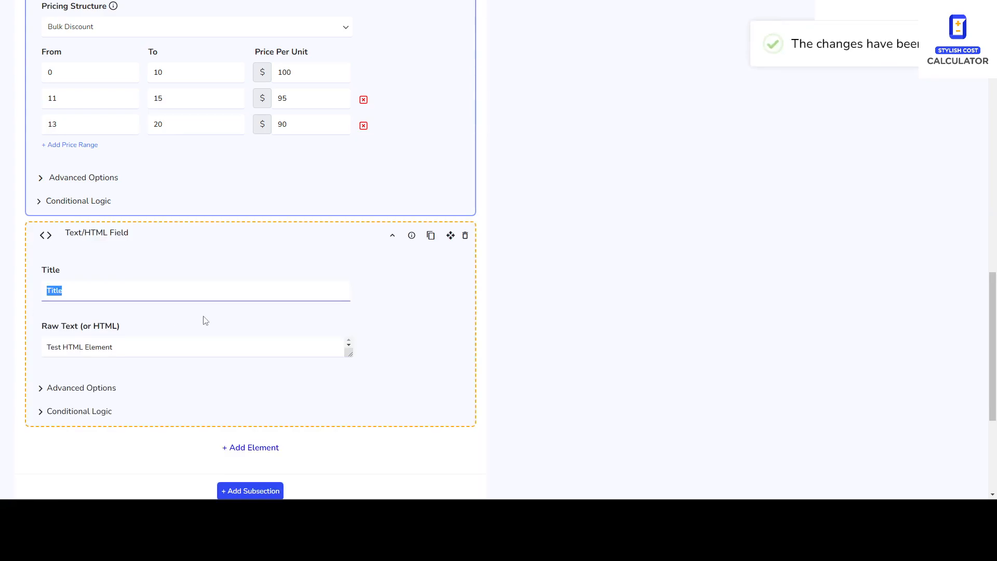
type("You've saved $5 per unit")
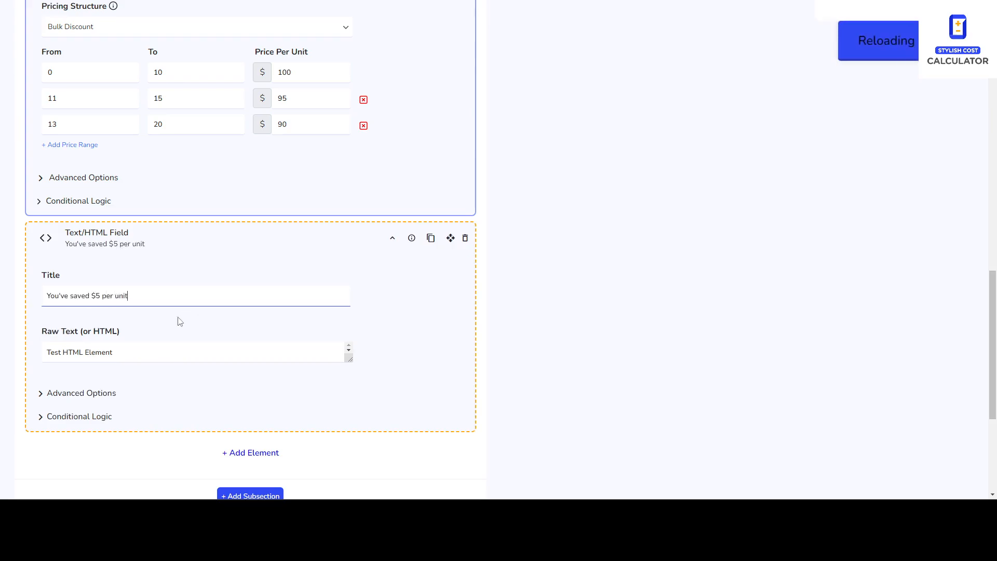
left_click_drag(130, 296, 18, 301)
key("ctrl+c")
triple_click(114, 356)
key("ctrl+v")
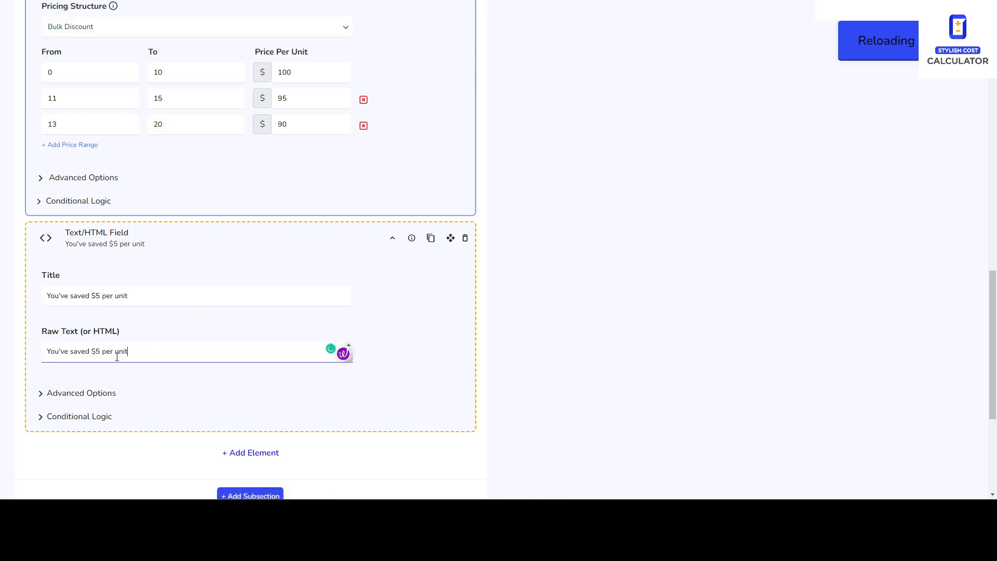
Step: Enable Display on Detailed List & PDF for the new text field and add a period to the end of its raw text
left_click(84, 394)
left_click(83, 444)
scroll(88, 422, "down", 2)
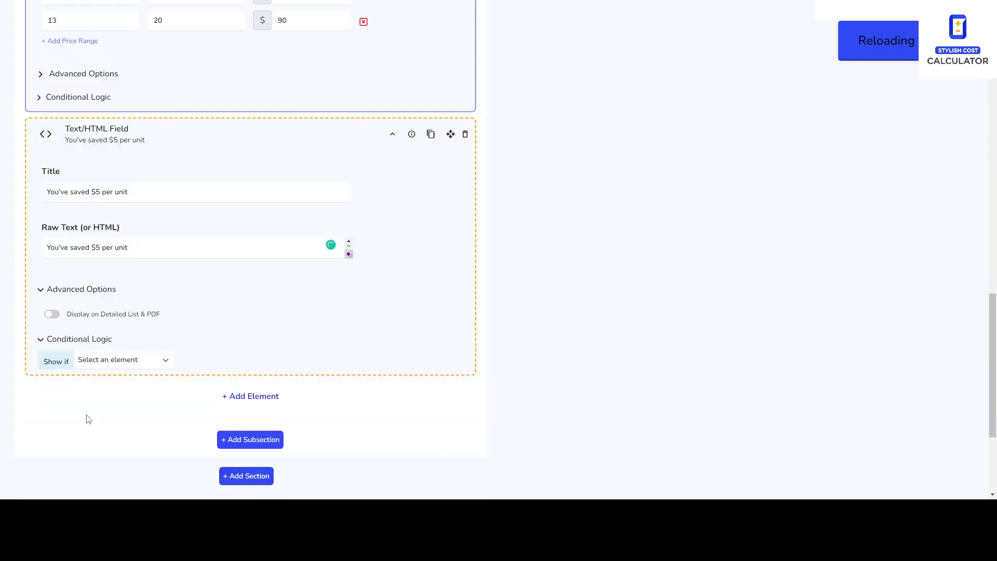
left_click(109, 344)
left_click(89, 289)
left_click(89, 289)
left_click(52, 315)
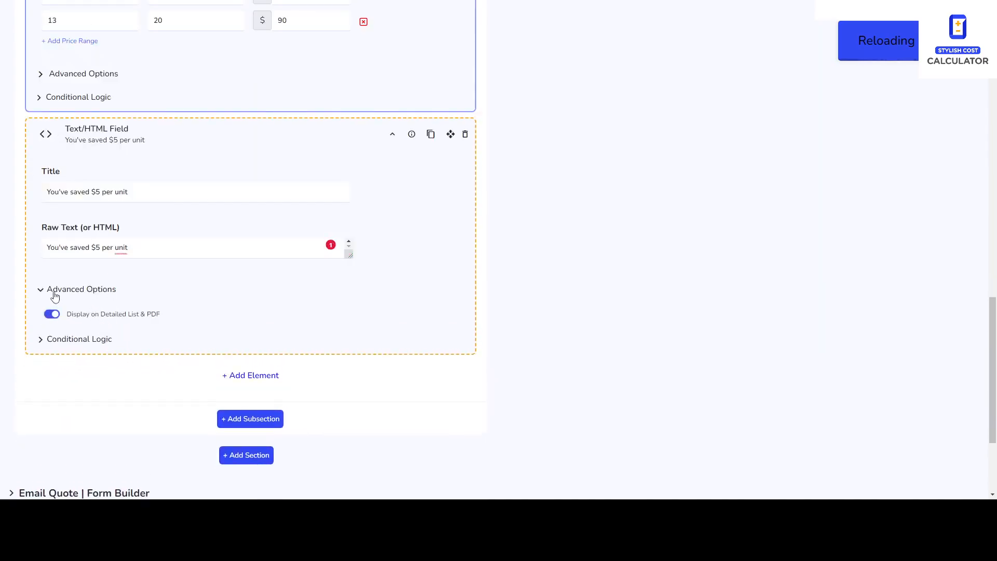
mouse_move(123, 250)
left_click(132, 278)
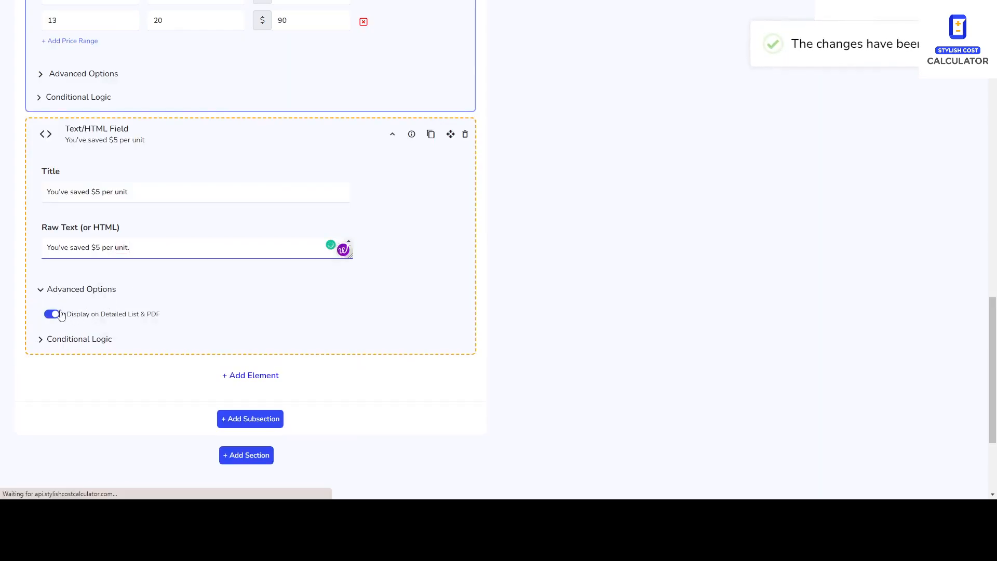
left_click(50, 289)
Step: Add and save a condition that shows the text field if Amount of hours is Greater than 15
left_click(83, 312)
left_click(95, 334)
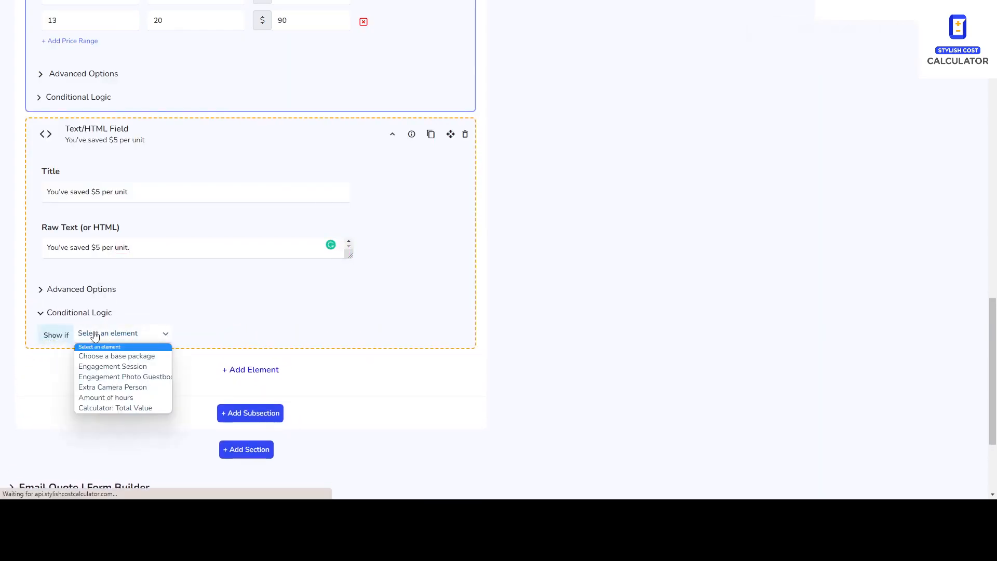
left_click(130, 397)
left_click(209, 335)
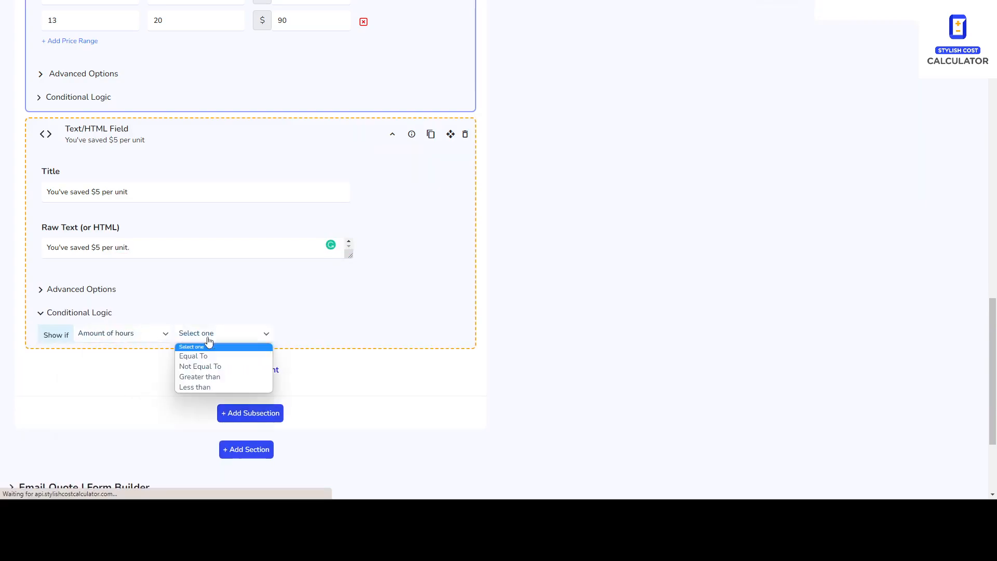
left_click(203, 377)
left_click(294, 335)
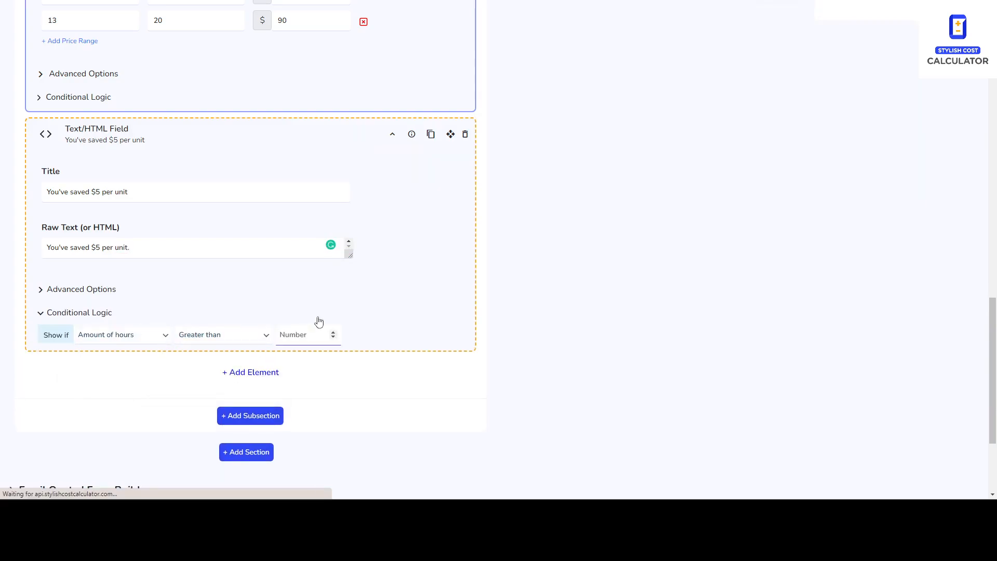
type("15")
left_click(364, 335)
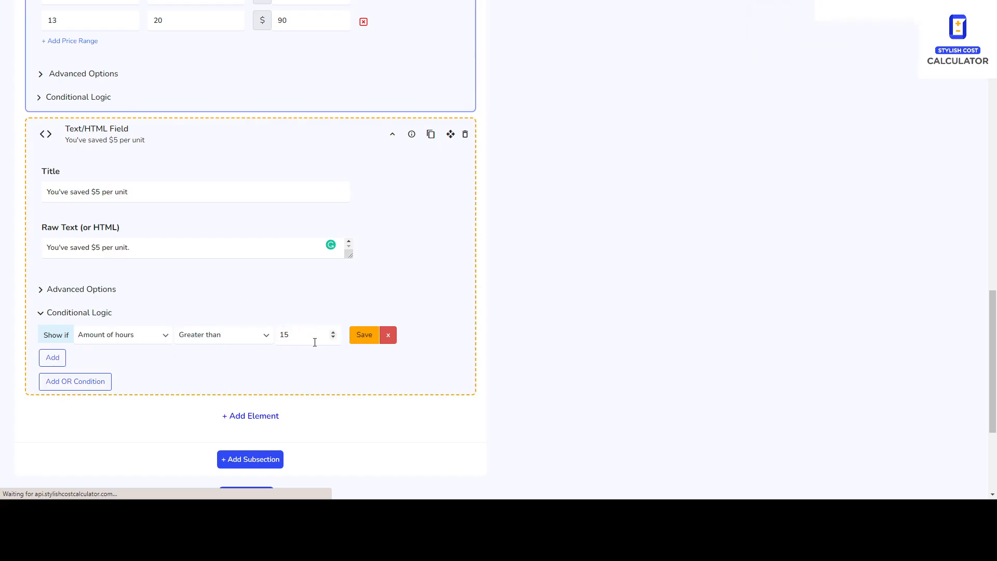
Step: Save the calculator with the new conditional text field
scroll(523, 298, "up", 12)
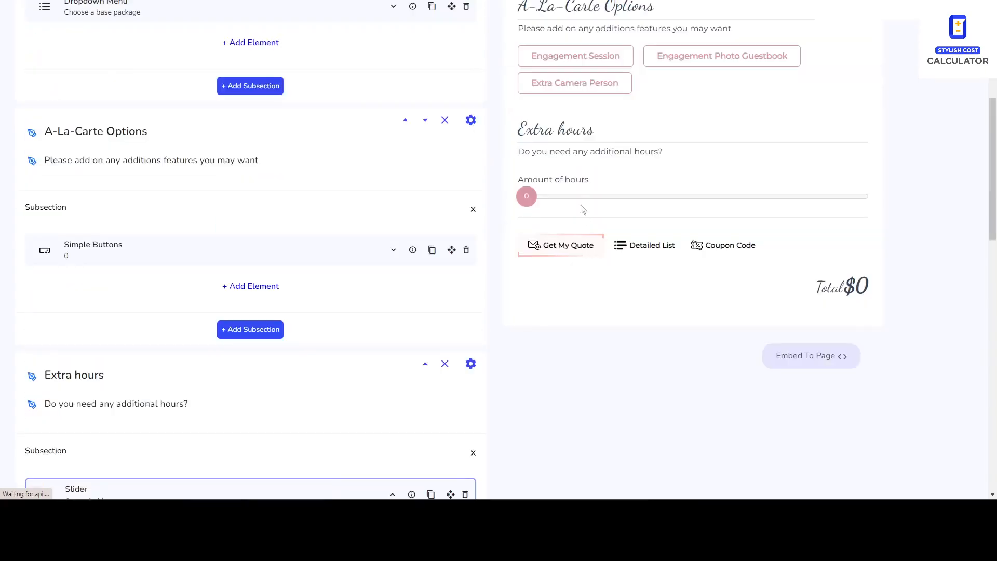
scroll(584, 218, "up", 6)
left_click(467, 102)
scroll(588, 222, "down", 4)
scroll(619, 274, "up", 3)
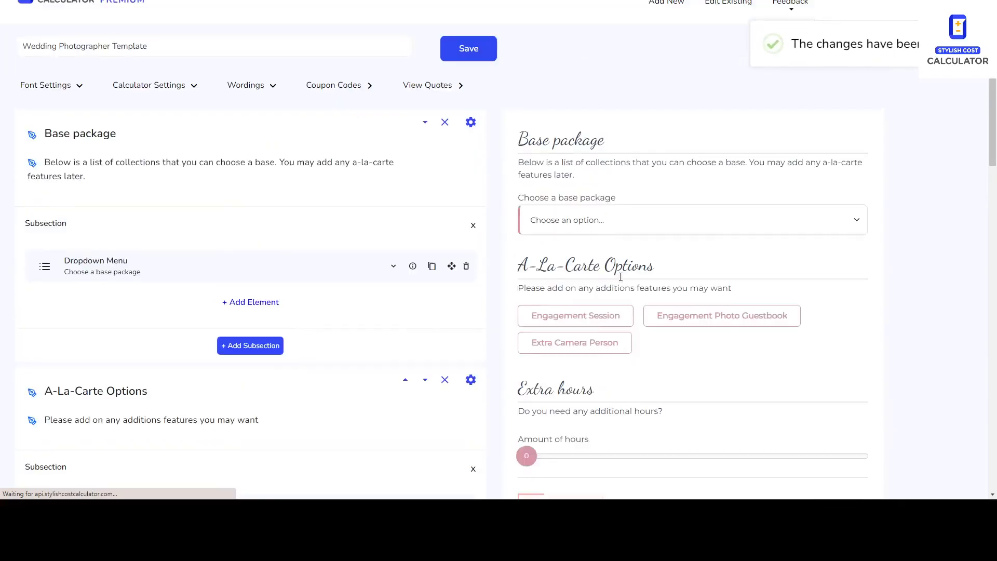
Step: Set Amount of hours to 9 in the preview and check the detailed list
scroll(619, 274, "down", 4)
left_click_drag(575, 248, 686, 254)
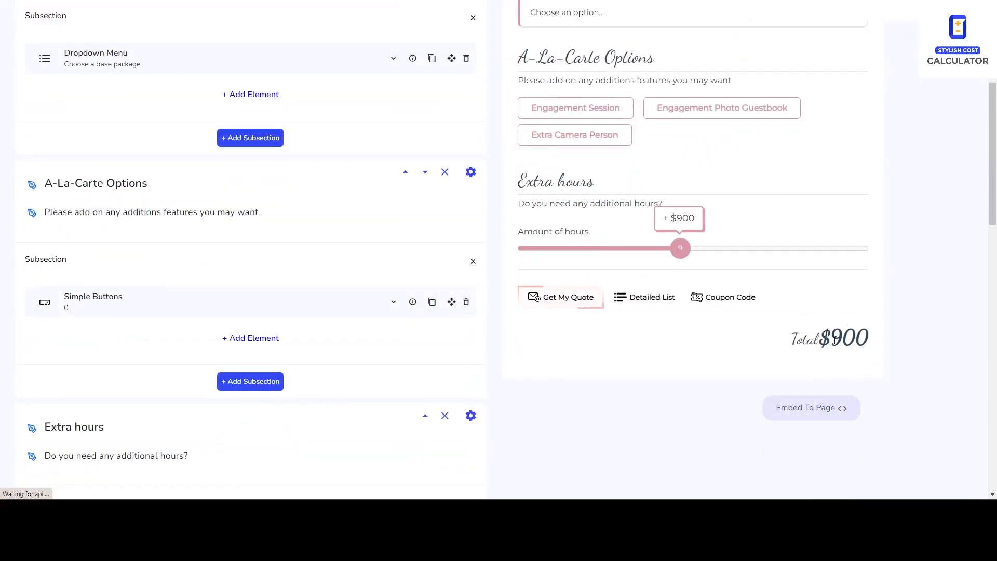
left_click(637, 300)
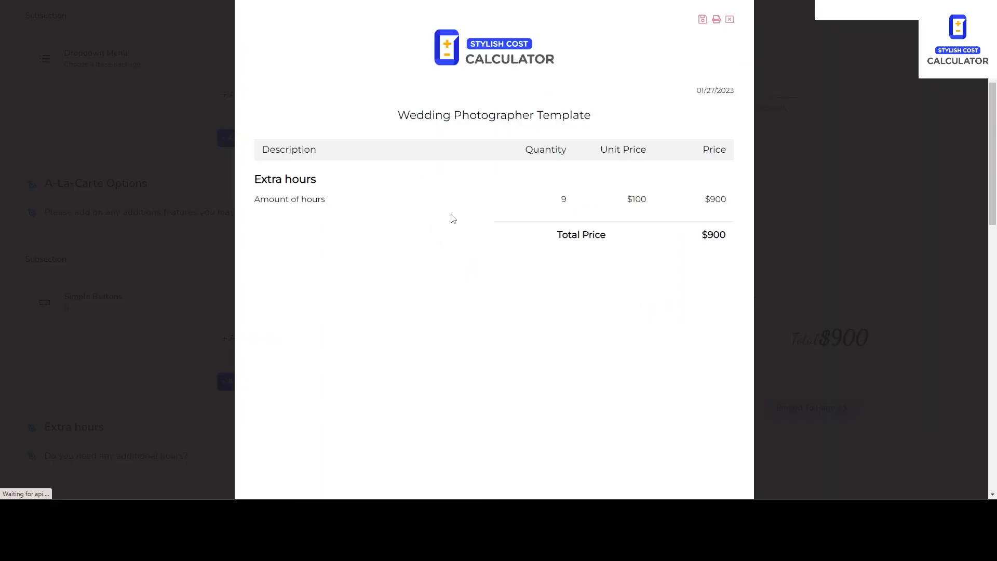
left_click(730, 20)
Step: Raise Amount of hours to 16 in the preview and check the savings message and unit price in the detailed list
left_click_drag(681, 249, 801, 249)
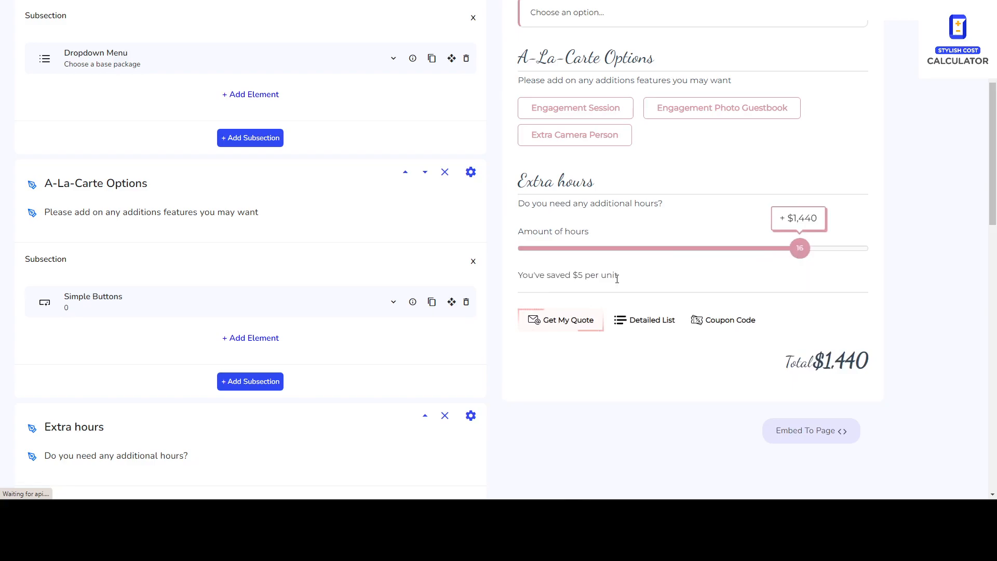
left_click(659, 320)
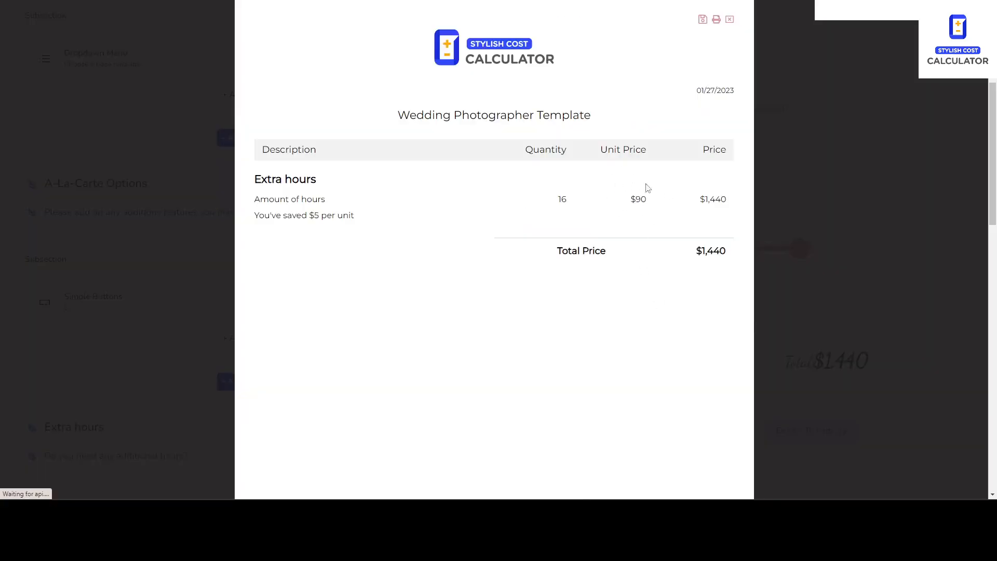
left_click(730, 20)
scroll(390, 316, "down", 5)
scroll(152, 361, "down", 2)
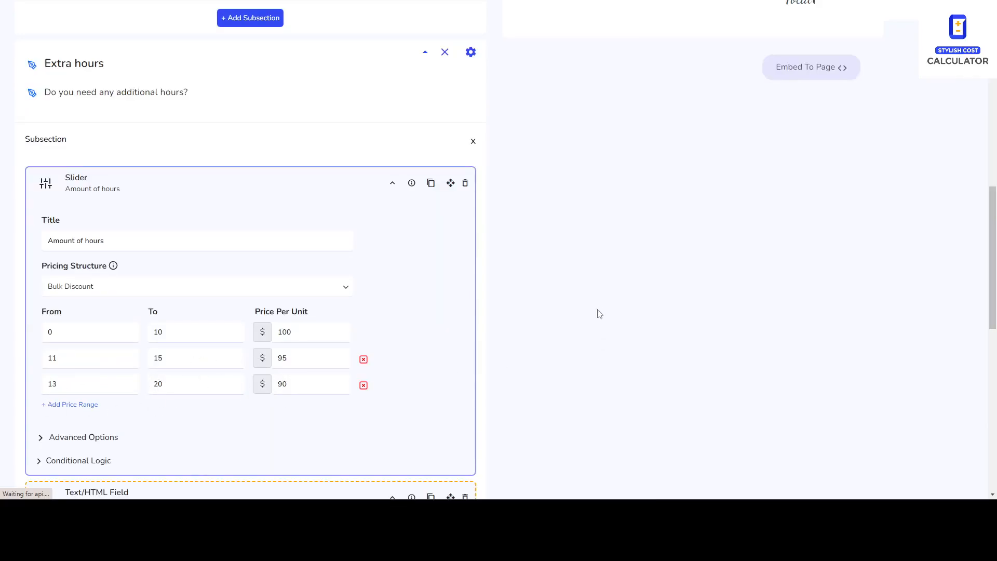
scroll(598, 321, "up", 7)
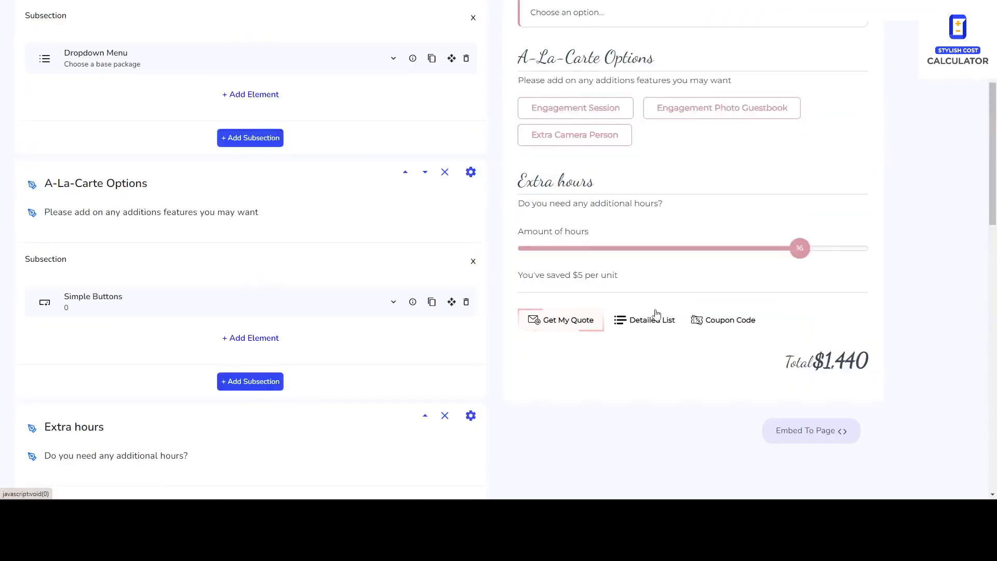
Step: Wrap the raw text of the Text/HTML Field in <span> tags
scroll(273, 328, "down", 13)
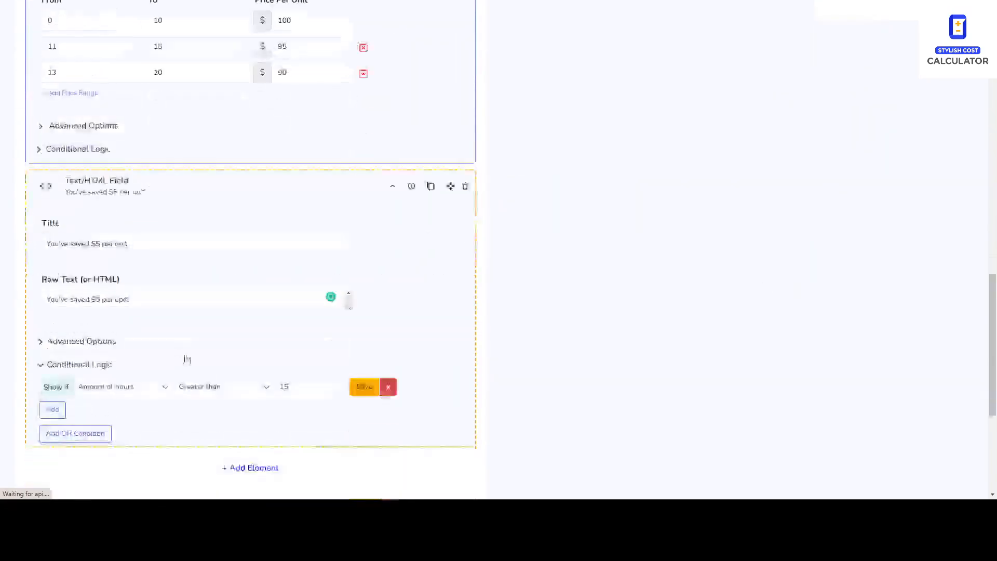
left_click(151, 301)
key("ctrl+a")
key("Left")
type("<div>")
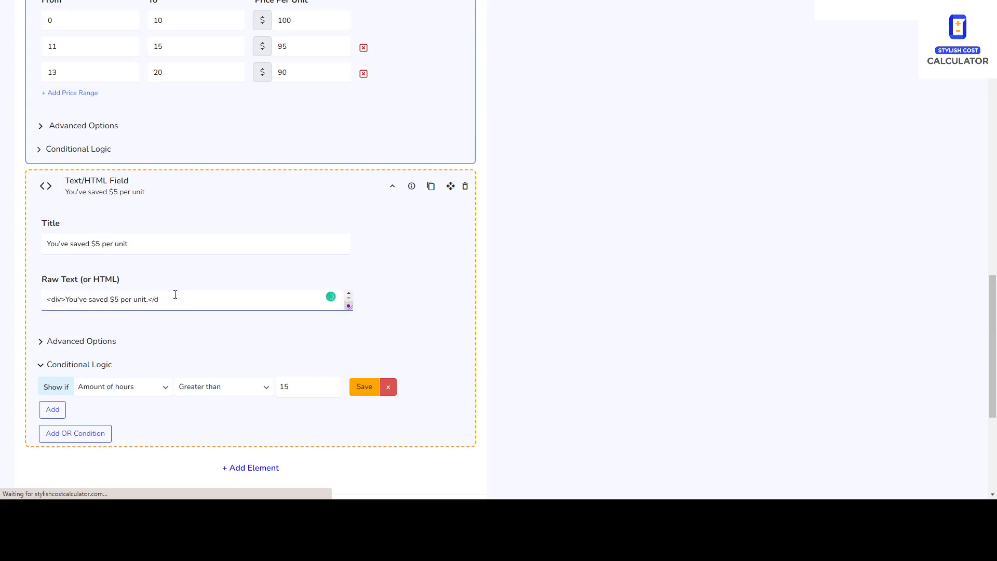
key("BackSpace")
key("BackSpace")
key("BackSpace")
type("span")
double_click(171, 300)
key("BackSpace")
type("span")
Step: Wrap the Text/HTML Field's span in <h3> tags, add style="color:red;" to the span, and save the calculator
left_click(47, 300)
type("<h")
type("3>")
type("style=\"\"")
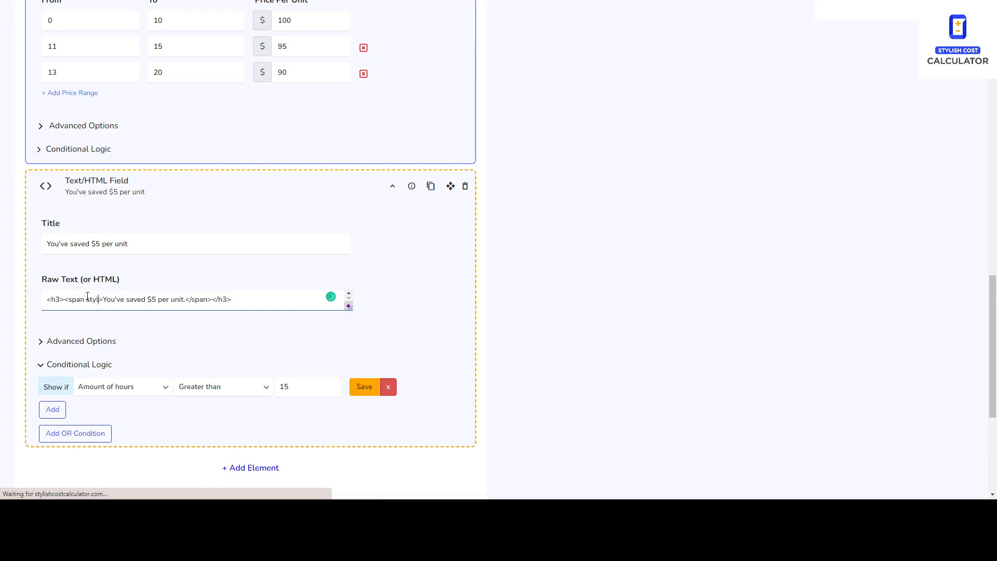
key("Left")
type("color:red;")
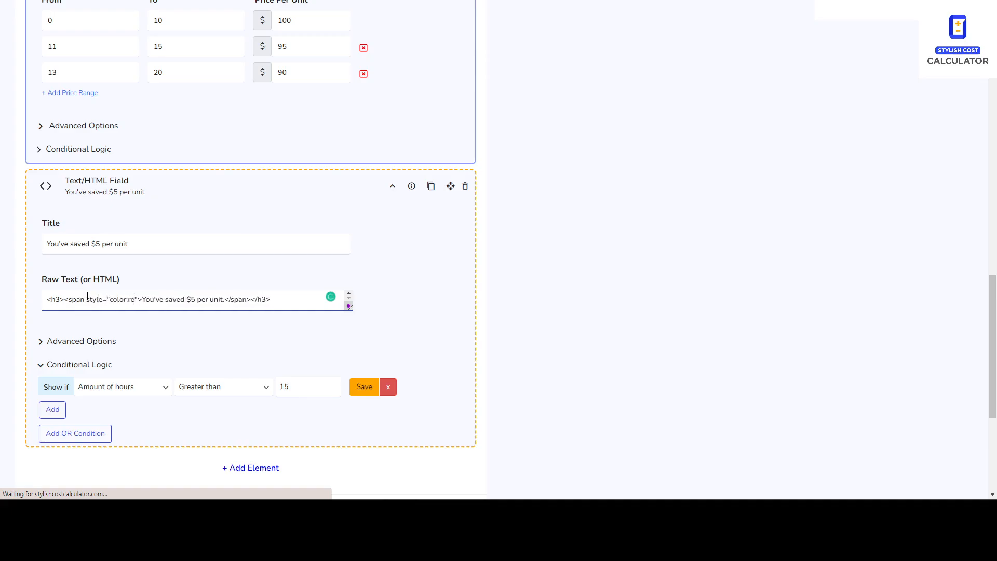
scroll(555, 18, "up", 20)
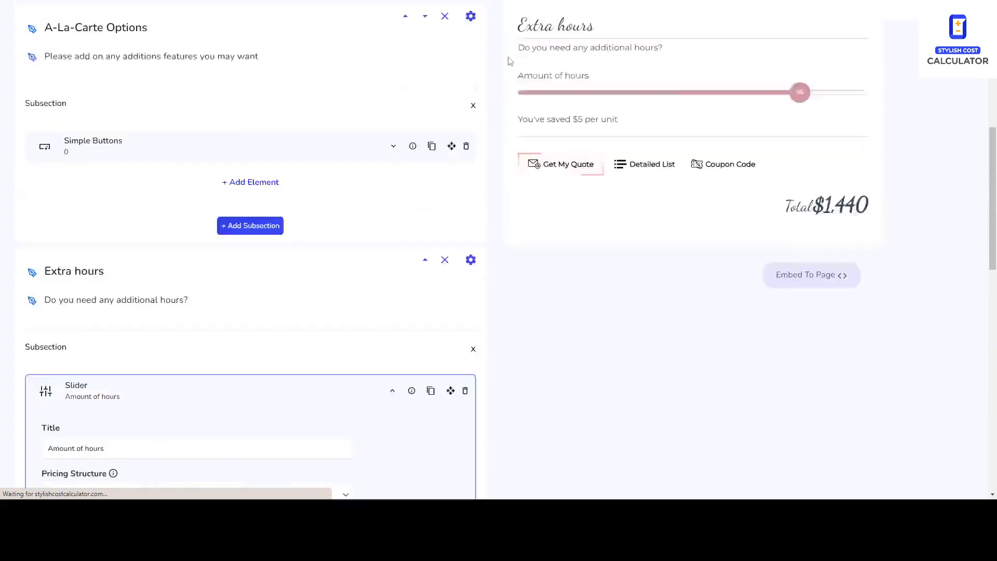
left_click(482, 9)
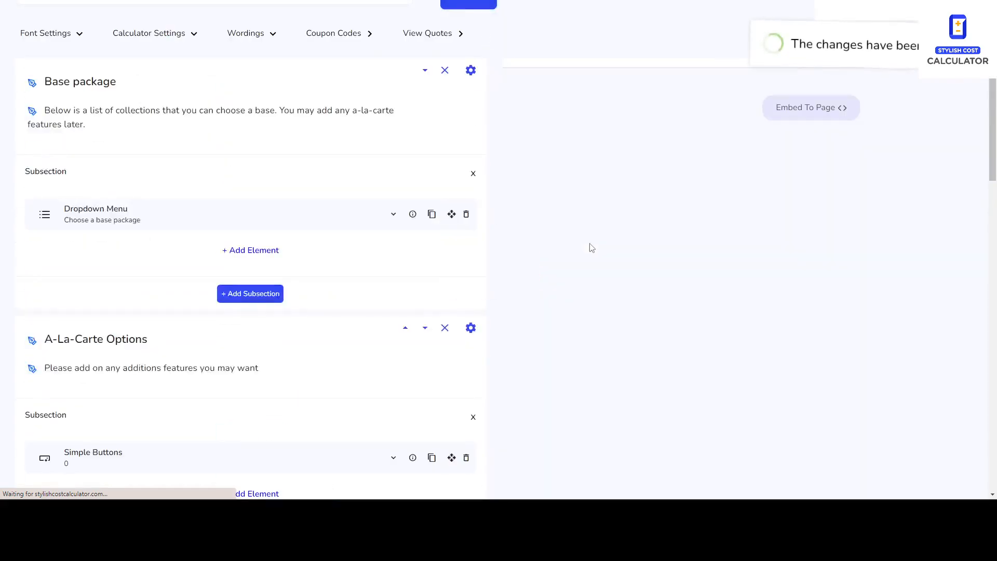
Step: Set Amount of hours to 17 in the preview and check the styled savings message
scroll(533, 234, "down", 4)
left_click_drag(537, 201, 817, 197)
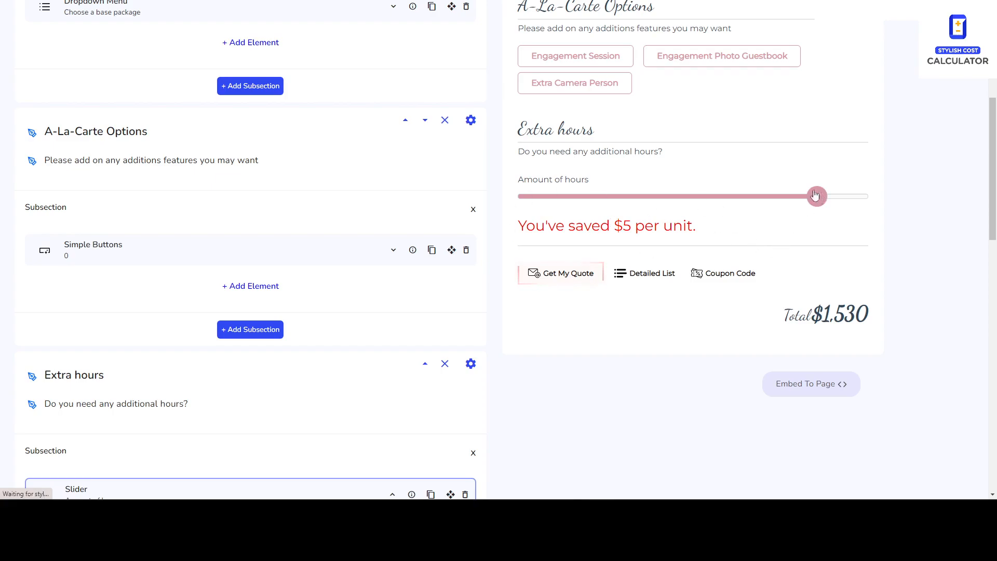
Step: Compare the slider's bulk-discount prices per unit with the savings message and price shown in the preview
scroll(440, 273, "down", 7)
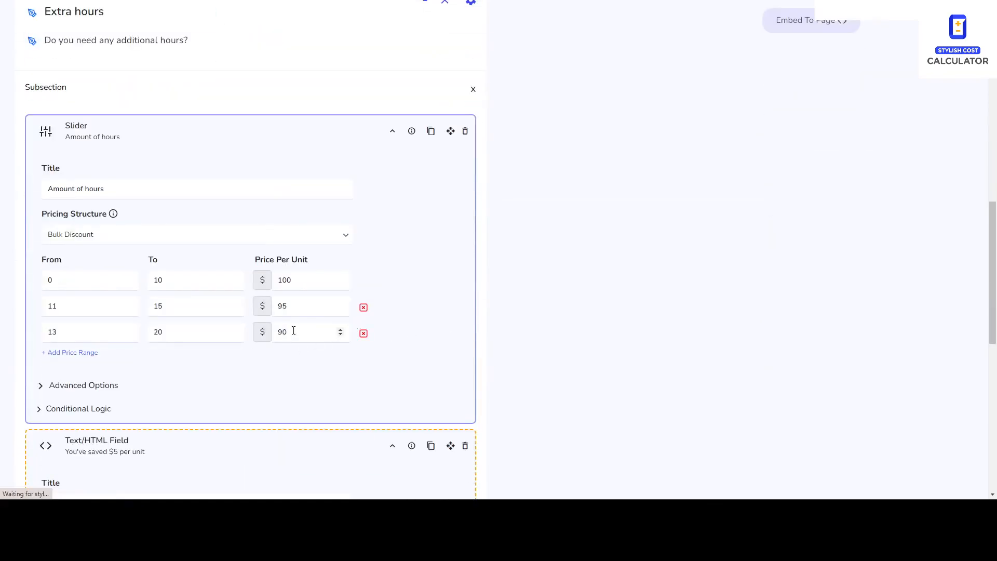
mouse_move(301, 323)
left_mouse_down()
mouse_move(259, 353)
mouse_move(290, 322)
mouse_move(384, 281)
mouse_move(317, 275)
mouse_move(324, 284)
left_mouse_up()
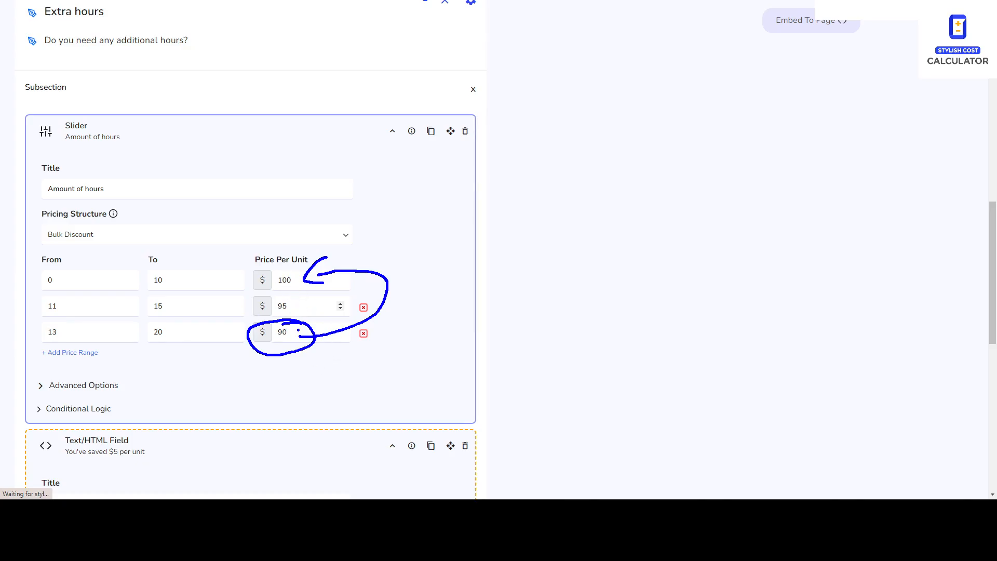
scroll(550, 319, "up", 15)
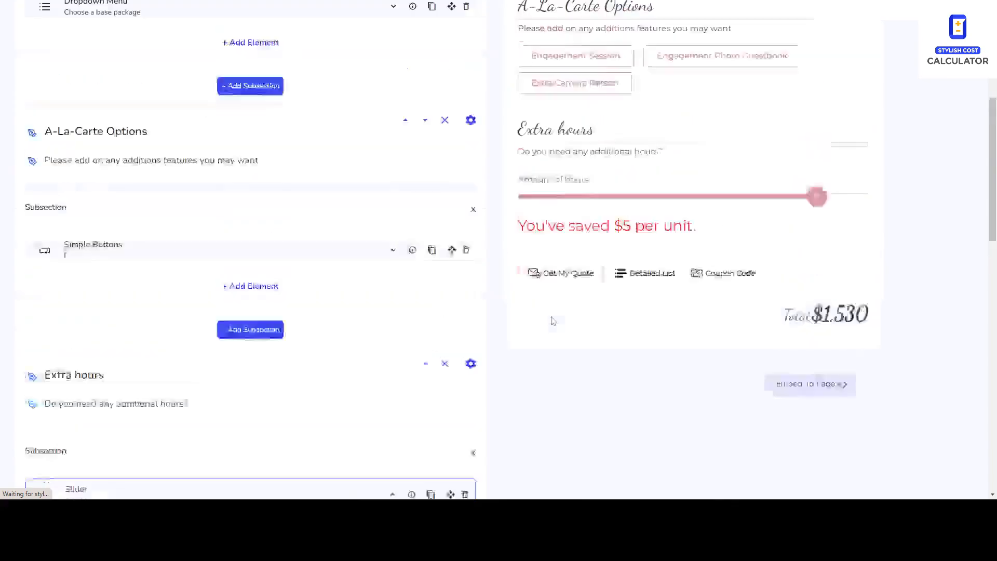
left_click_drag(640, 368, 626, 360)
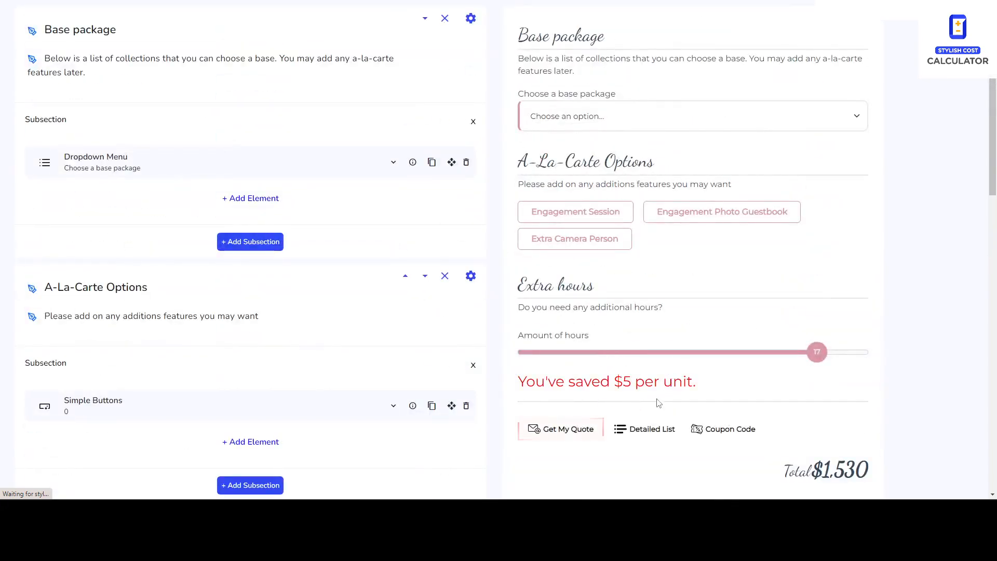
scroll(659, 395, "down", 1)
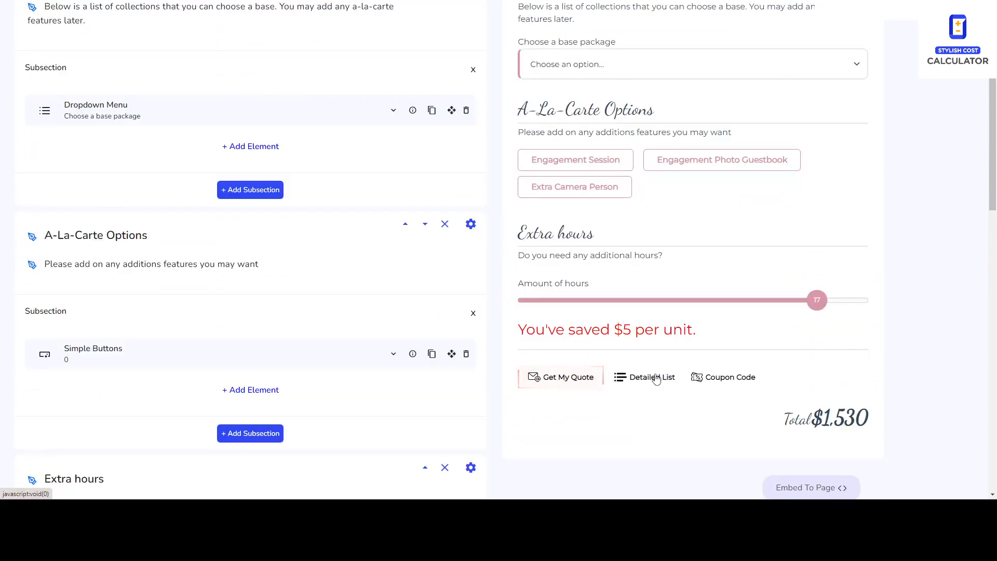
left_click(817, 301)
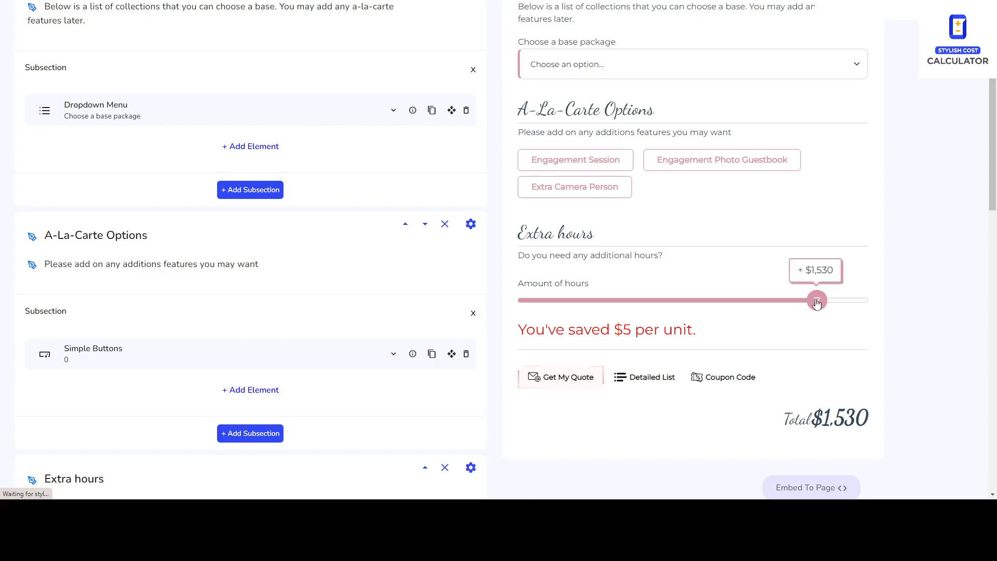
scroll(719, 209, "up", 3)
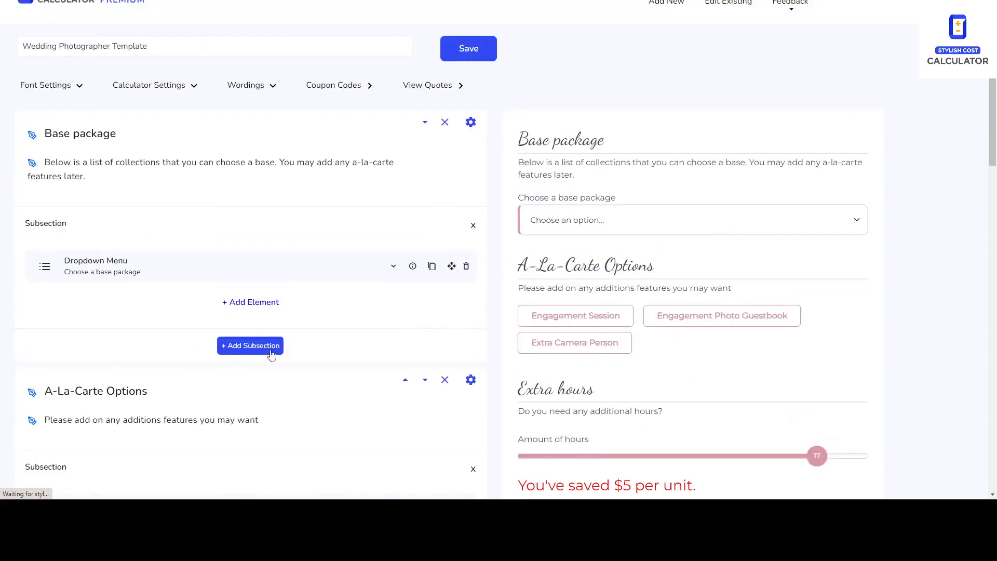
scroll(388, 226, "up", 1)
left_click(74, 52)
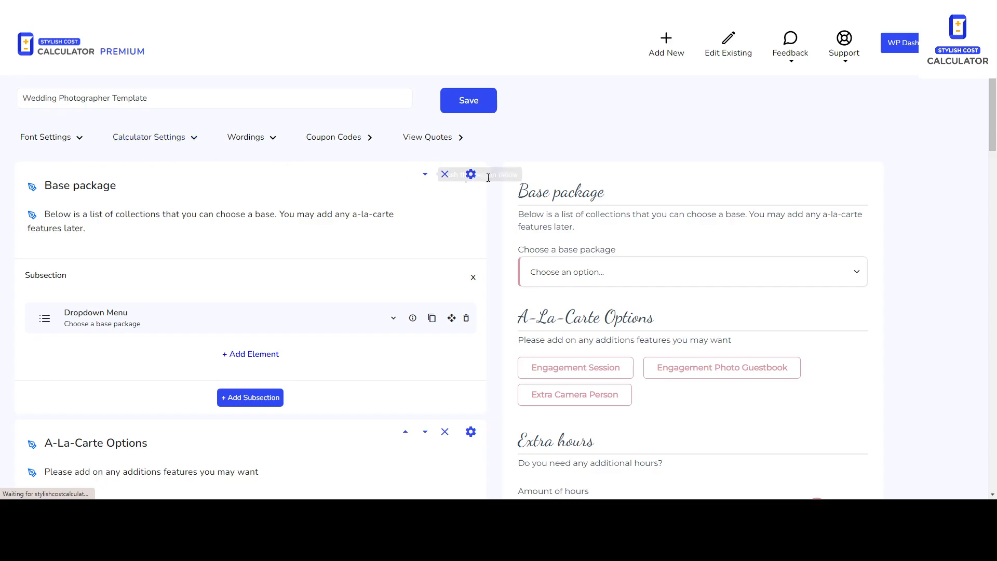
Step: Test the A-La-Carte option buttons in the preview by selecting and deselecting Engagement Session, Engagement Photo Guestbook and Extra Camera Person
scroll(608, 221, "down", 1)
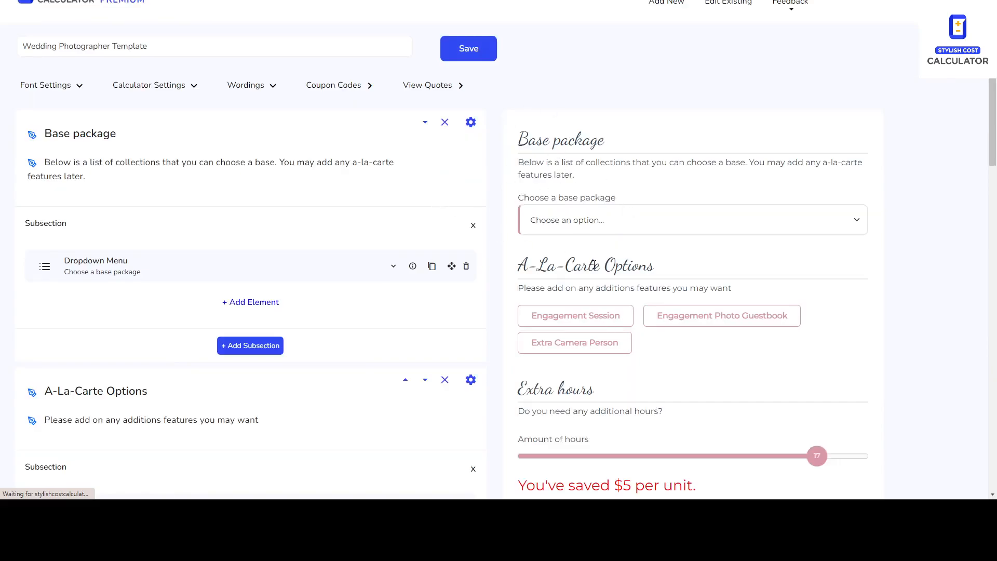
left_click(596, 323)
left_click(676, 323)
left_click(621, 343)
left_click(684, 324)
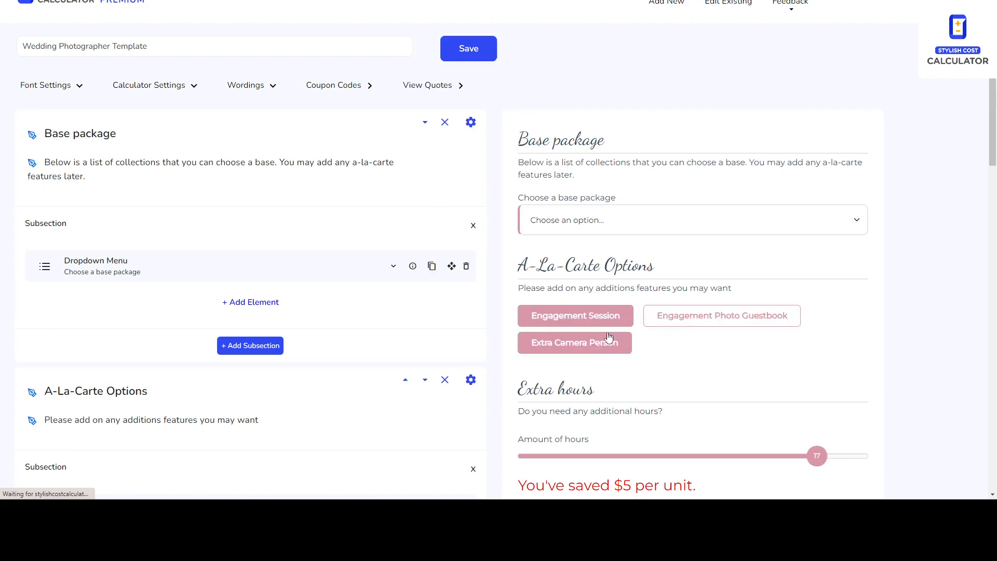
left_click(614, 337)
left_click(613, 322)
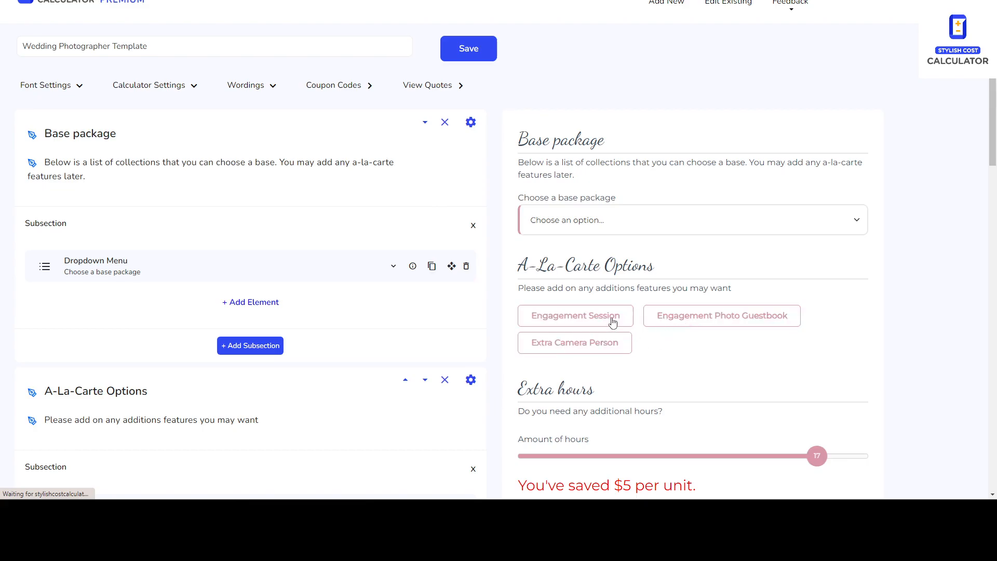